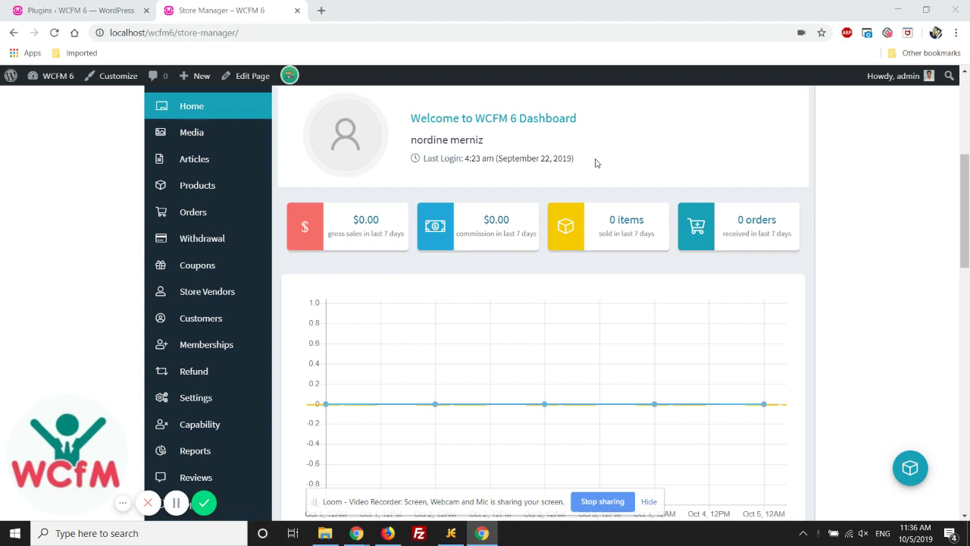
Step: From Store Vendors, browse the Demo Store storefront's banner, contact details, coupon and three products
scroll(596, 163, "down", 1)
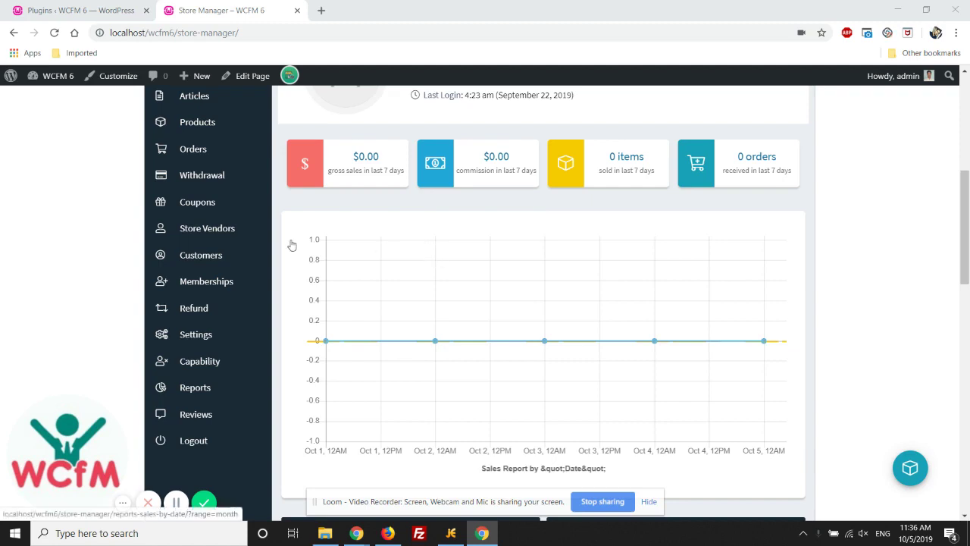
left_click(212, 231)
scroll(484, 167, "down", 3)
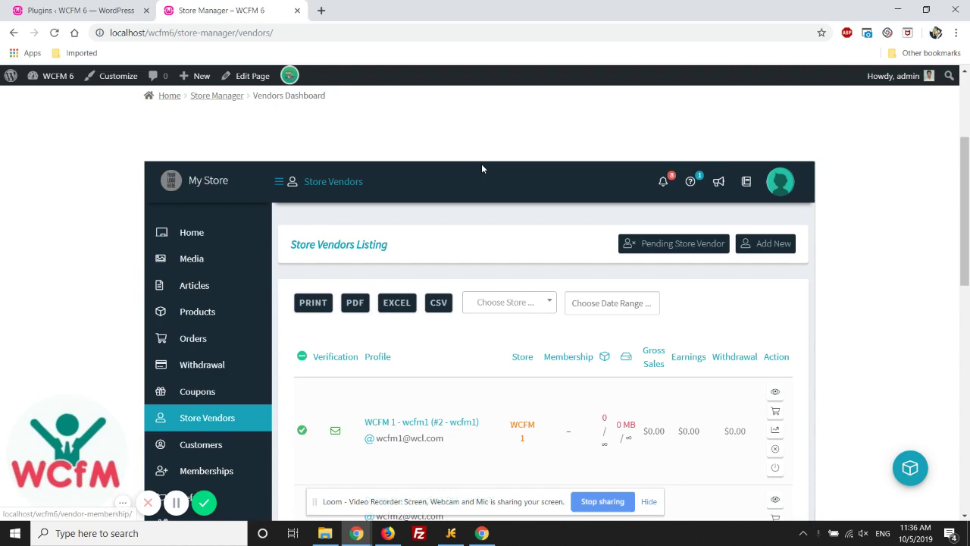
scroll(485, 220, "down", 3)
scroll(493, 269, "down", 2)
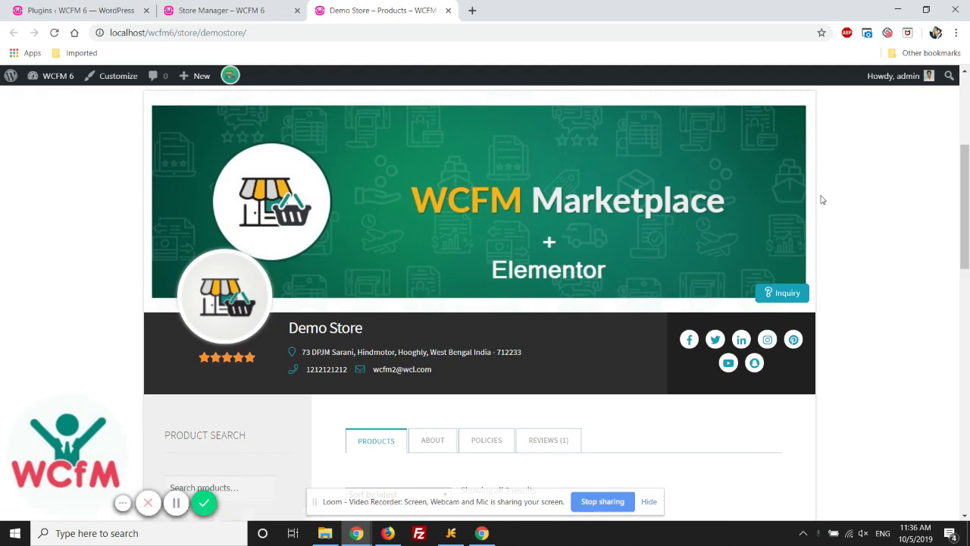
scroll(753, 190, "down", 2)
scroll(574, 242, "down", 3)
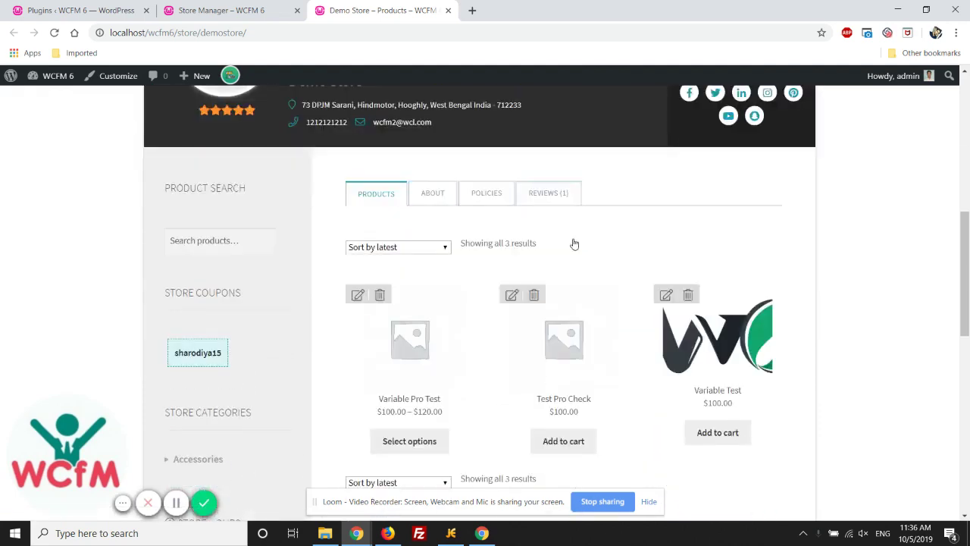
scroll(404, 262, "down", 5)
scroll(409, 269, "down", 3)
scroll(411, 271, "up", 10)
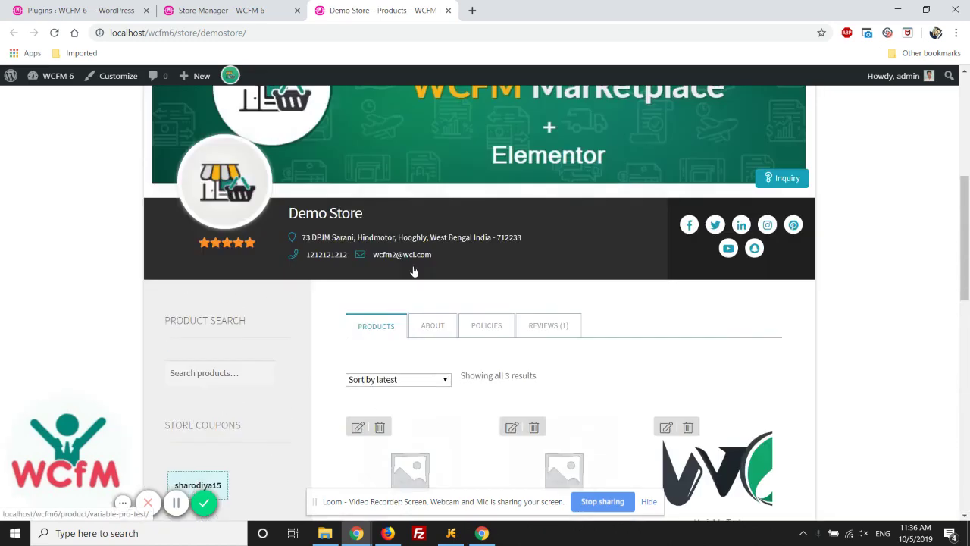
scroll(410, 266, "up", 2)
scroll(410, 250, "down", 3)
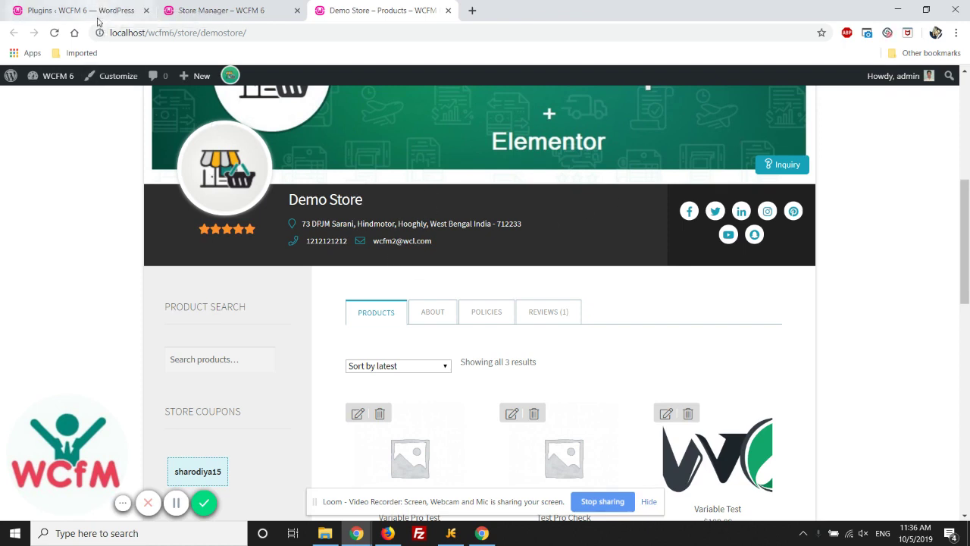
Step: Go to the Plugins page and list all installed plugins, not just active ones
left_click(98, 13)
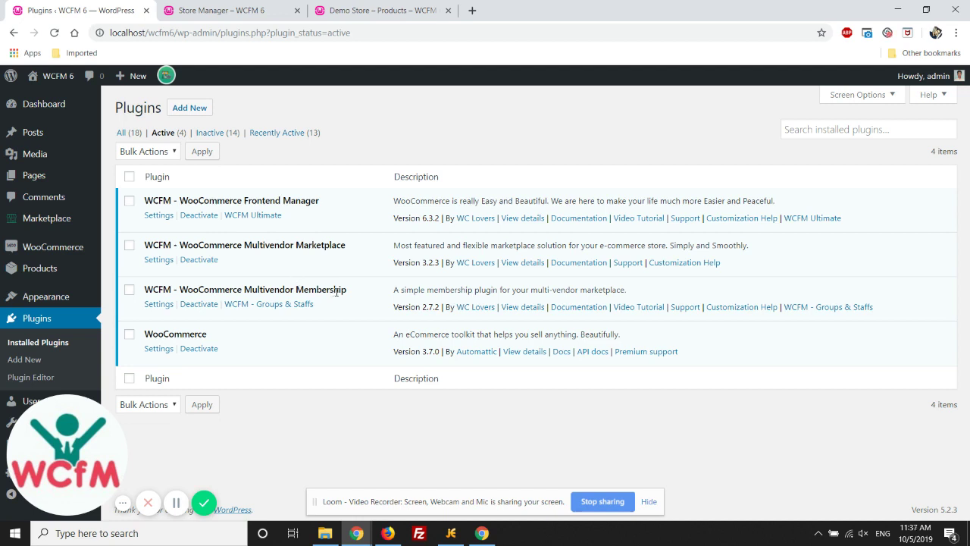
left_click_drag(223, 337, 144, 334)
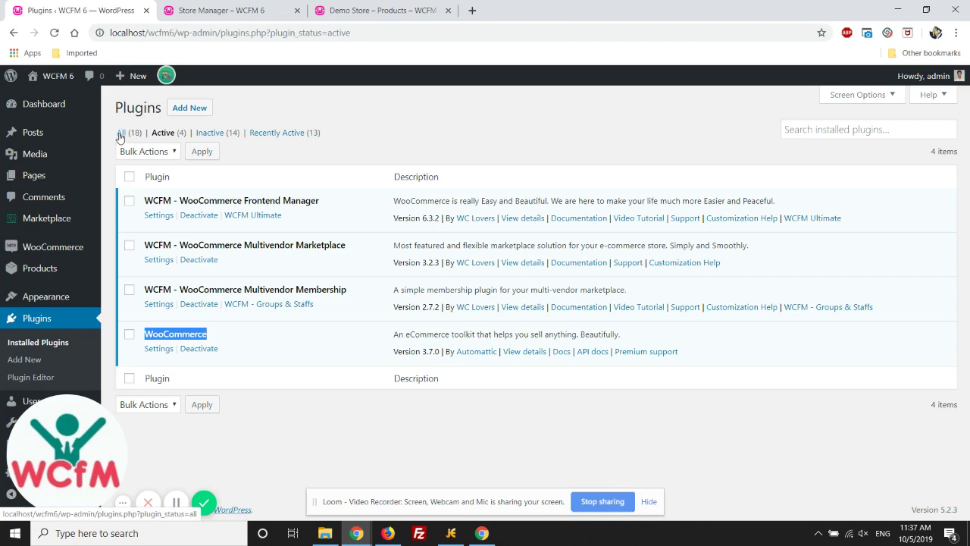
left_click(120, 135)
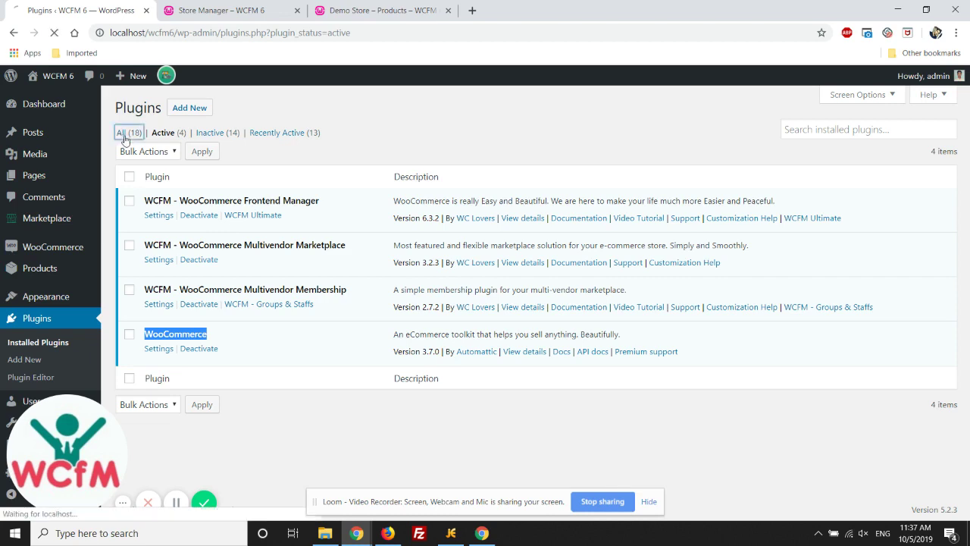
scroll(318, 181, "down", 1)
scroll(287, 180, "down", 1)
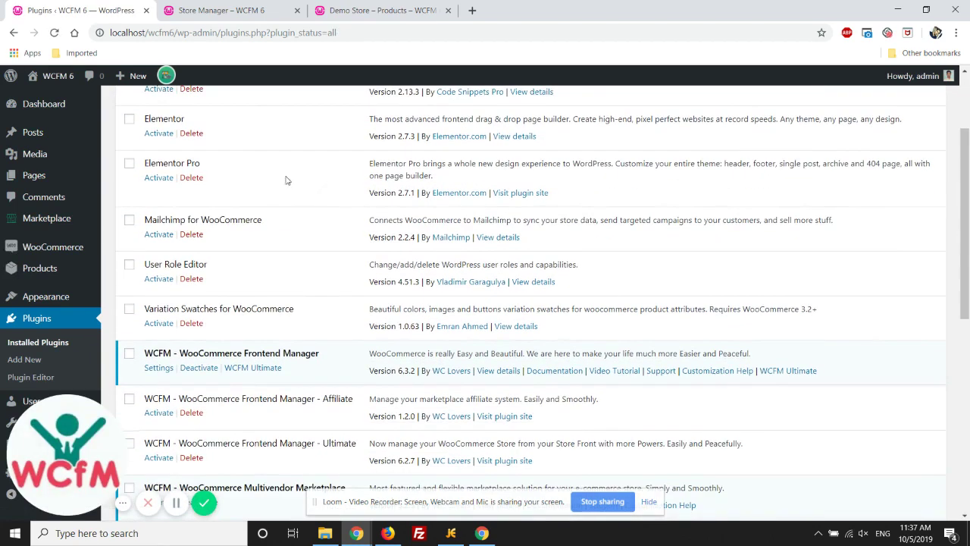
Step: Bulk-activate the Elementor and Elementor Pro plugins
left_click(129, 120)
left_click(129, 164)
scroll(199, 169, "up", 3)
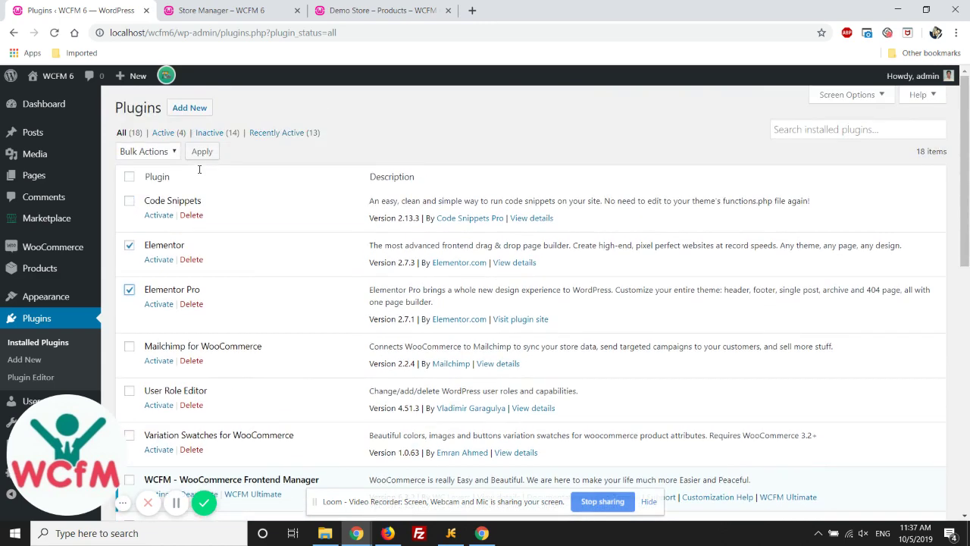
left_click(165, 152)
left_click(164, 173)
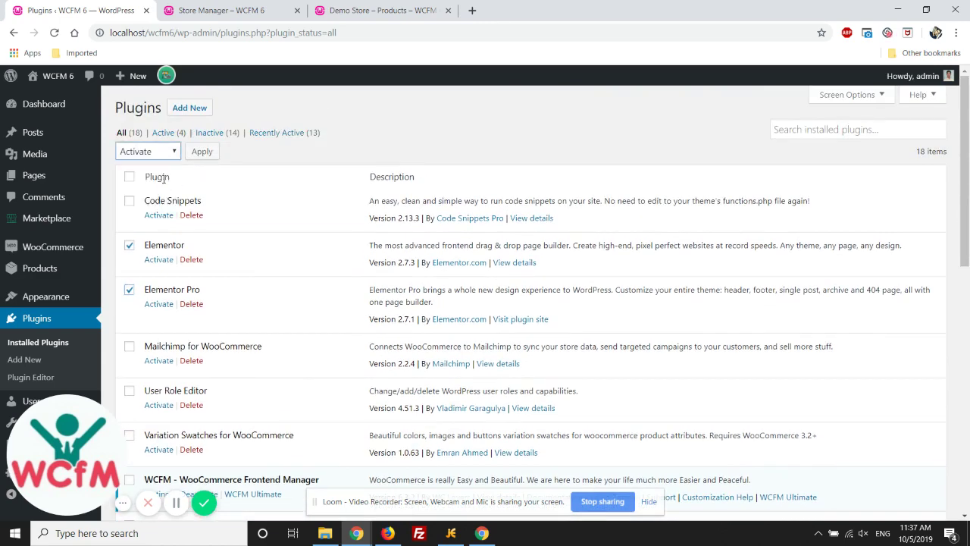
left_click(199, 152)
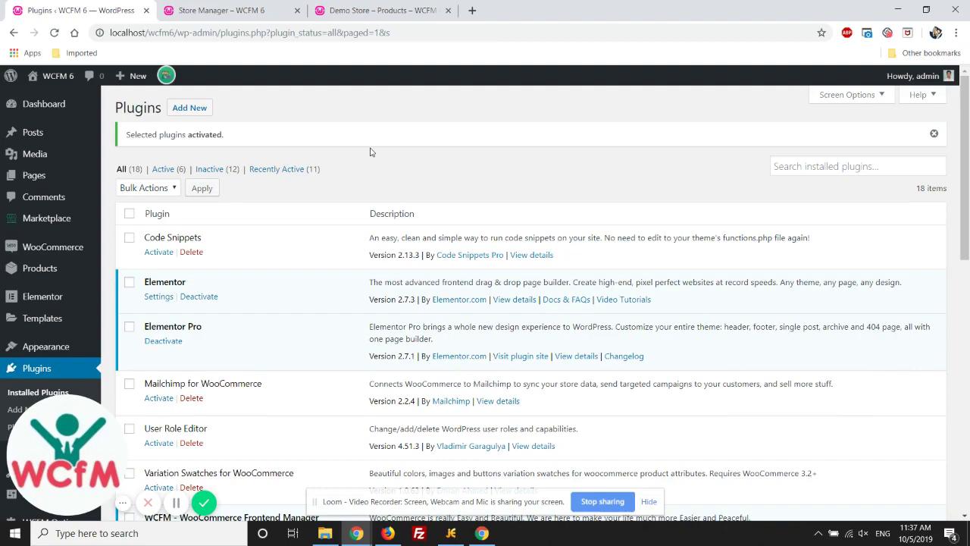
Step: Confirm the plugin list now shows six active plugins and go to Add New Plugins
scroll(371, 153, "down", 1)
scroll(371, 153, "down", 3)
scroll(372, 155, "down", 2)
scroll(371, 157, "down", 3)
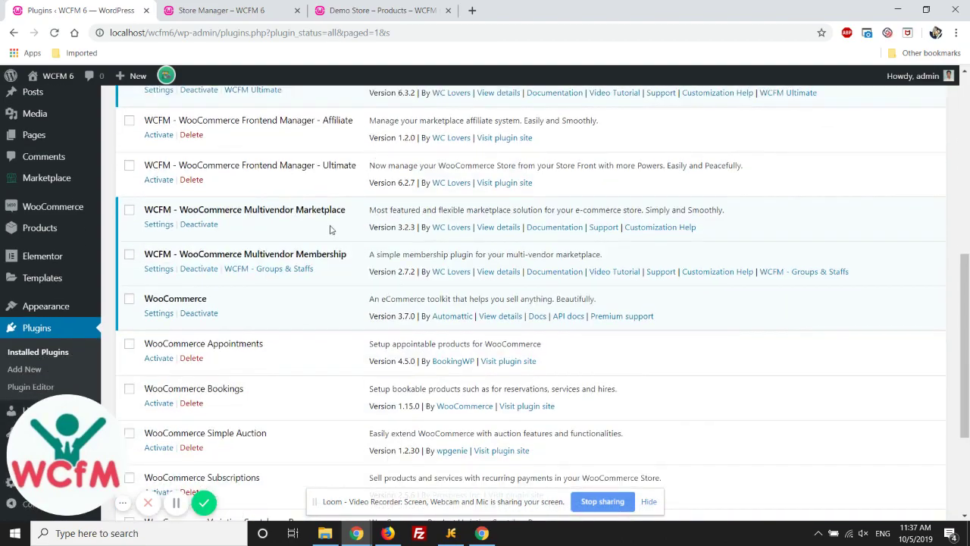
scroll(329, 225, "up", 5)
scroll(328, 225, "up", 3)
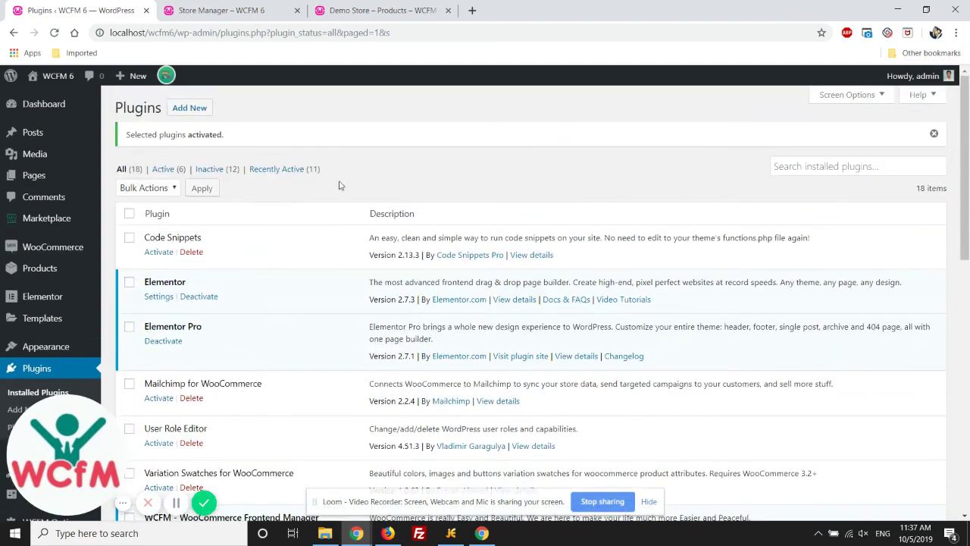
left_click(201, 109)
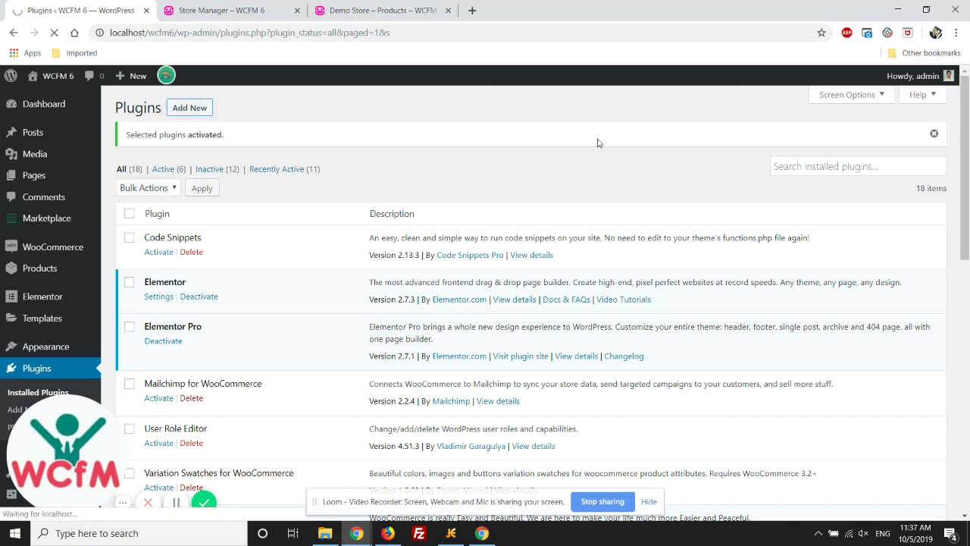
Step: Search the plugin directory for 'wcfm e' and install WCFM – WCFM Marketplace integrate Elementor
scroll(597, 142, "down", 1)
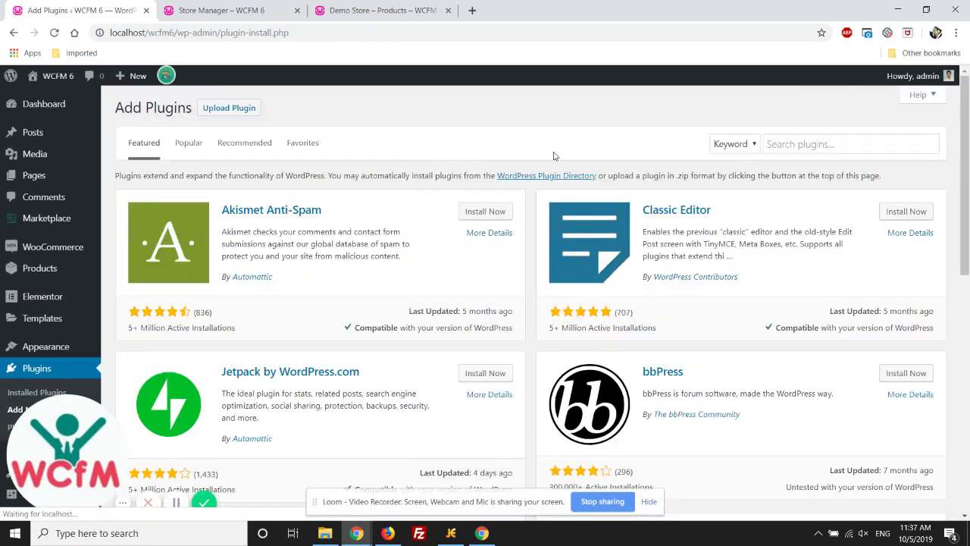
left_click(786, 144)
type("wcfm")
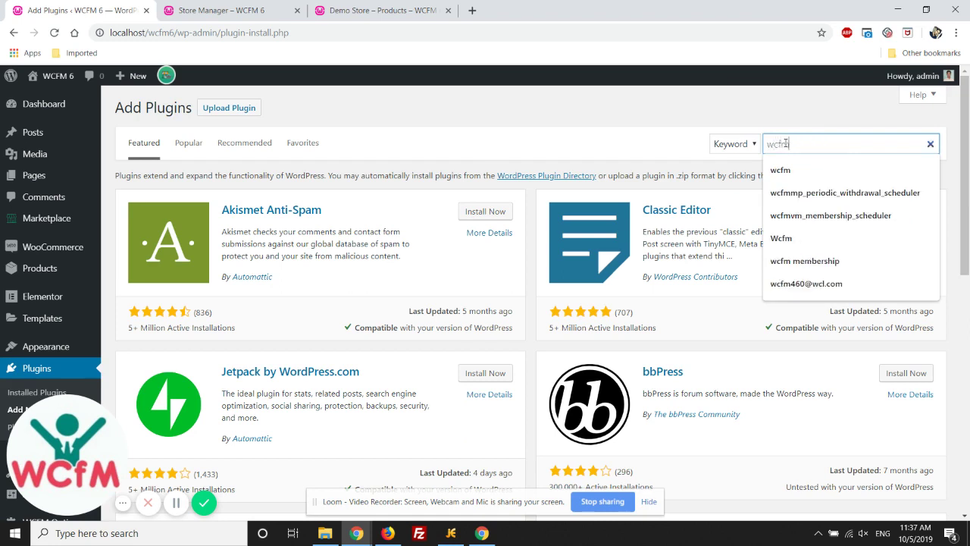
type(" elementor")
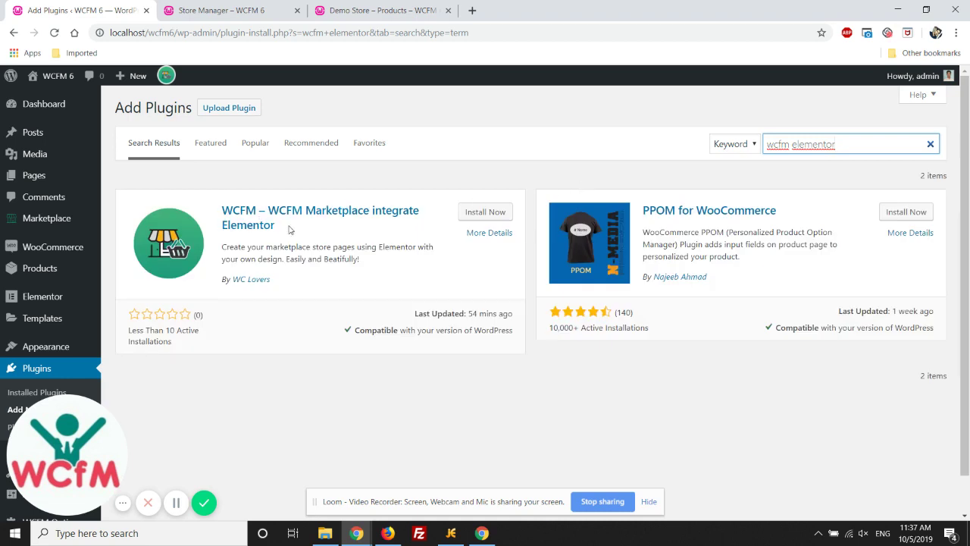
left_click_drag(289, 229, 221, 208)
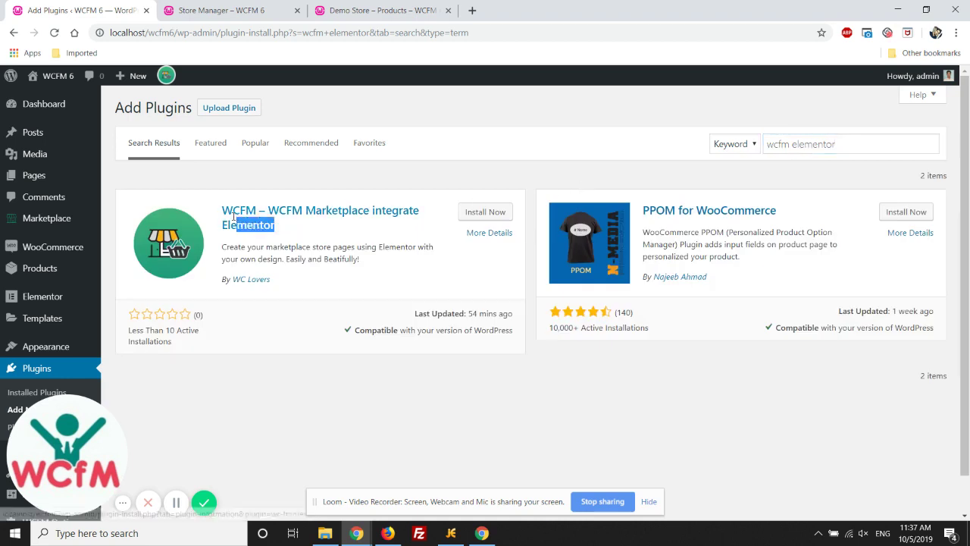
left_click(487, 213)
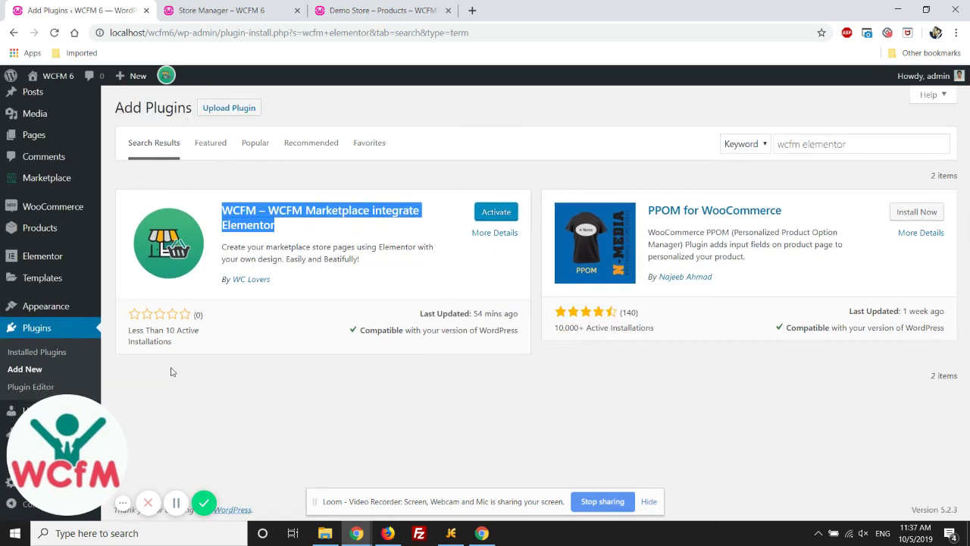
Step: Dismiss the New Template form and activate WCFM Marketplace integrate Elementor from the search results
left_click(204, 410)
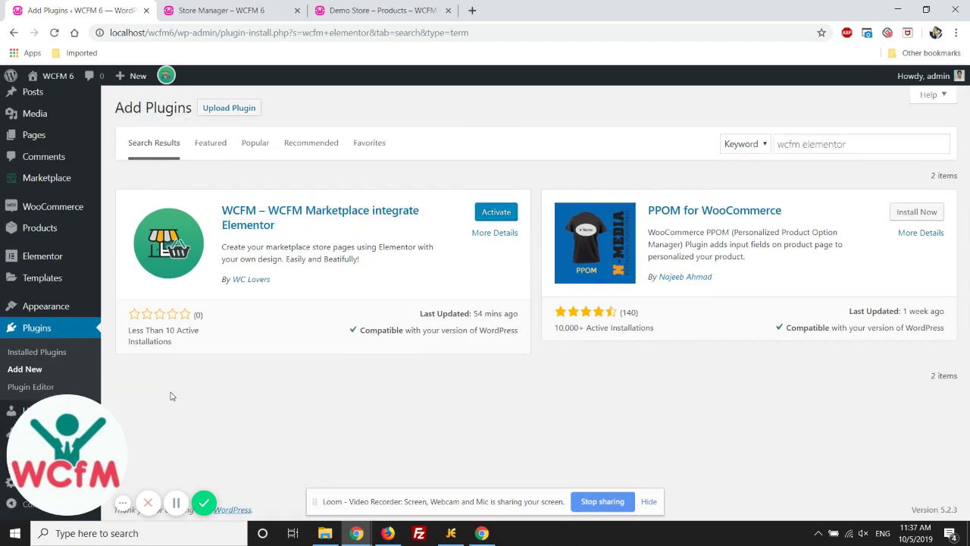
mouse_move(43, 278)
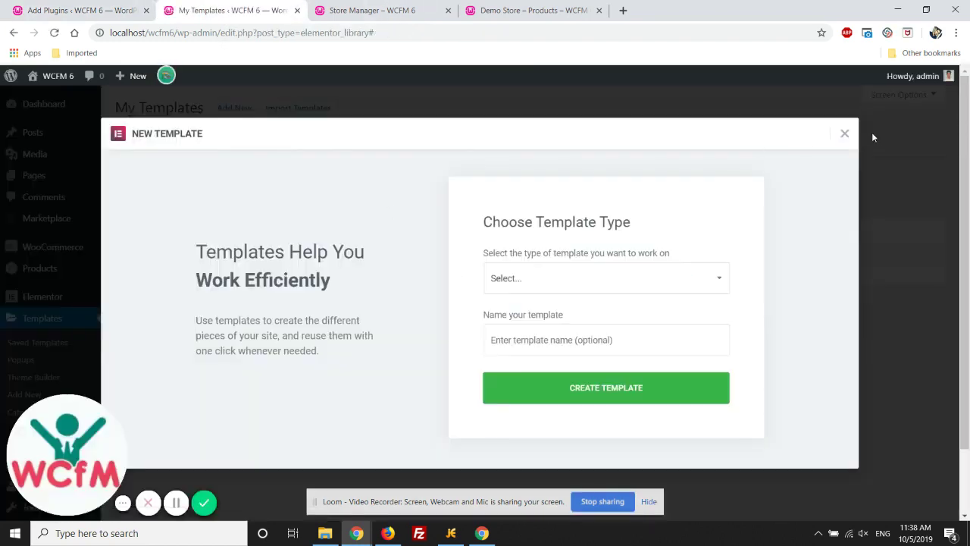
left_click(844, 135)
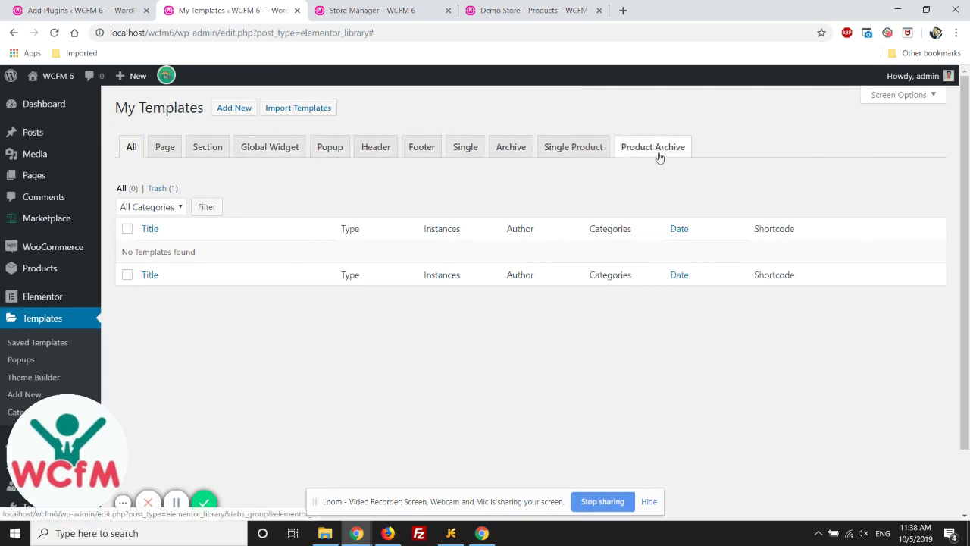
left_click(68, 10)
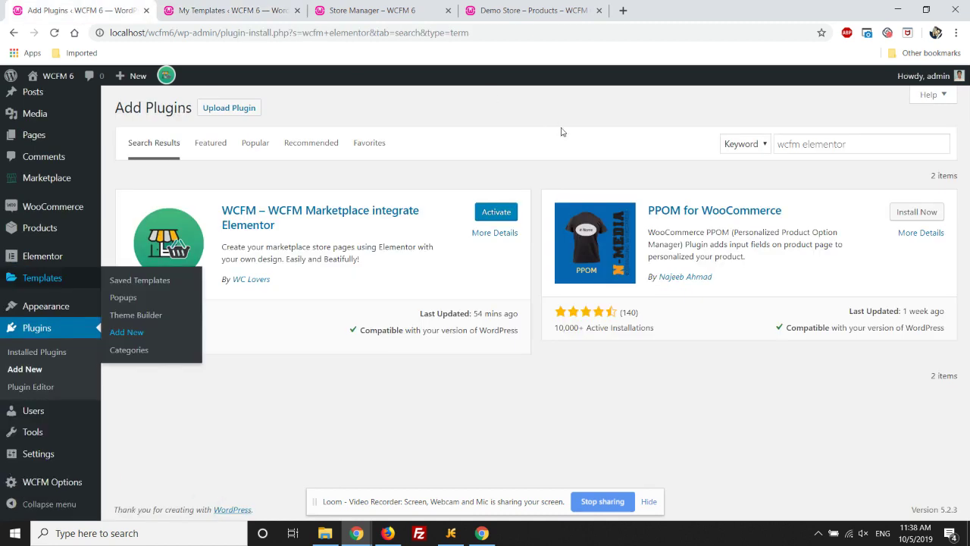
left_click(494, 216)
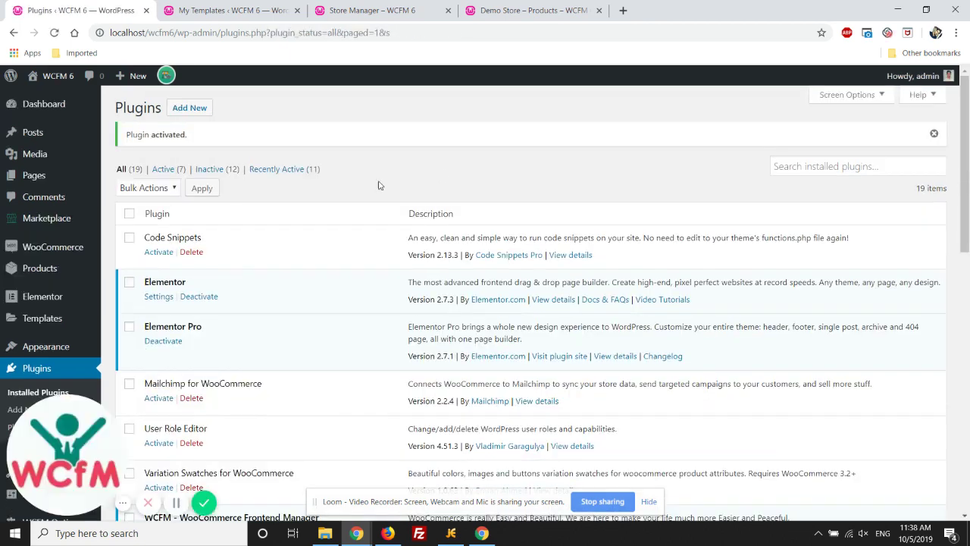
Step: Reload My Templates and filter the list to Store Page templates
left_click(256, 8)
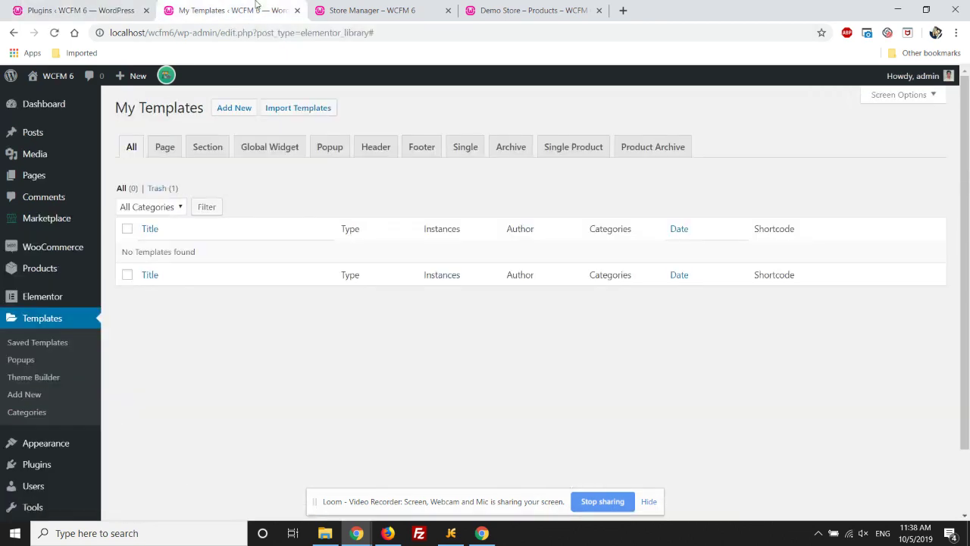
left_click(55, 33)
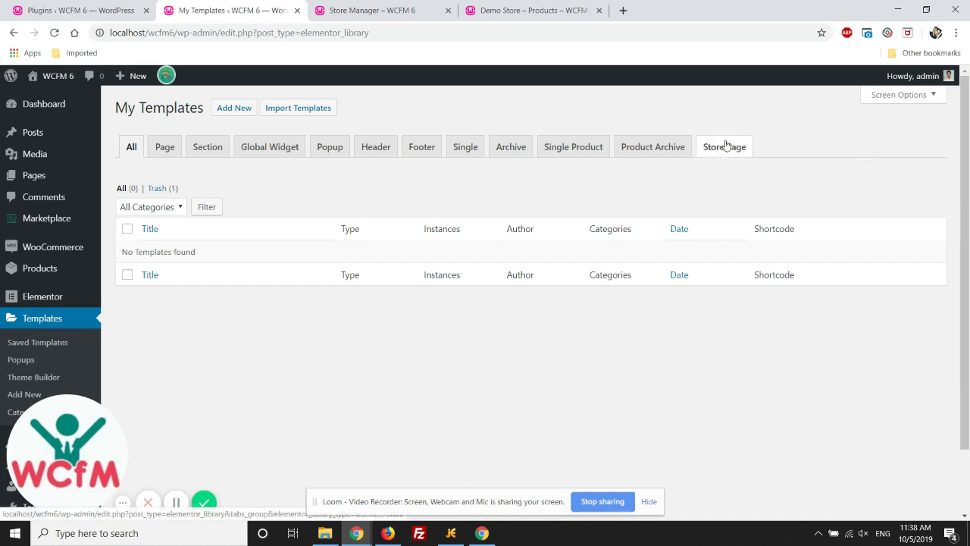
left_click(726, 150)
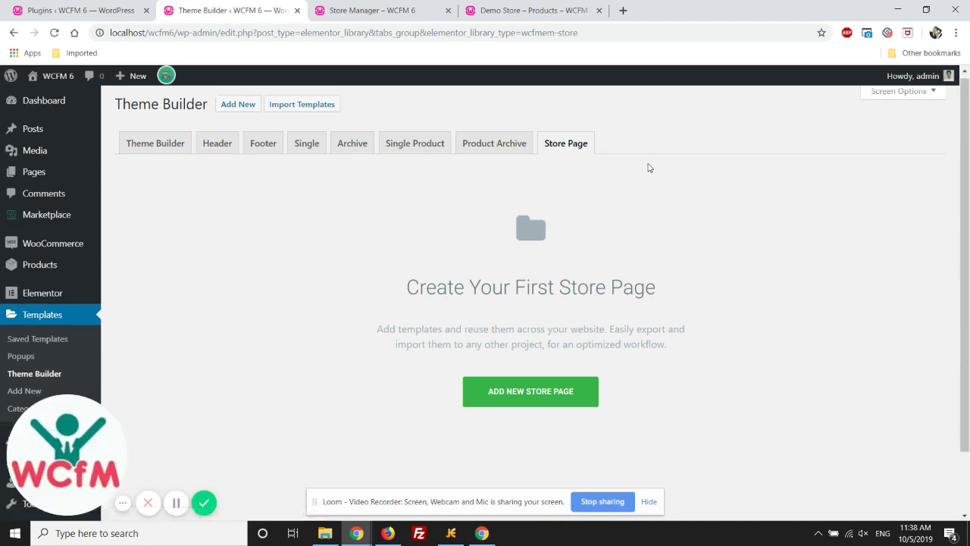
scroll(647, 169, "down", 1)
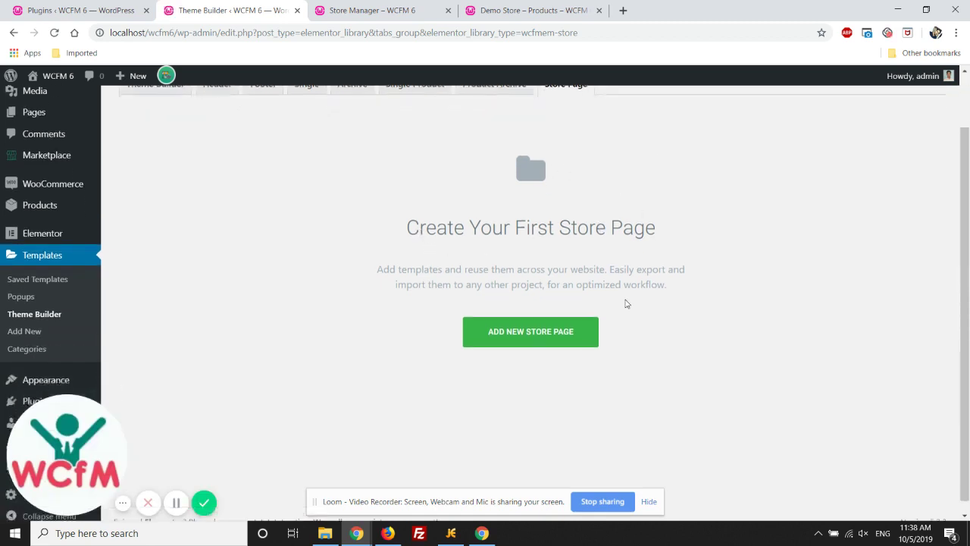
Step: Create a new Store Page template named 'Store Template'
left_click(567, 337)
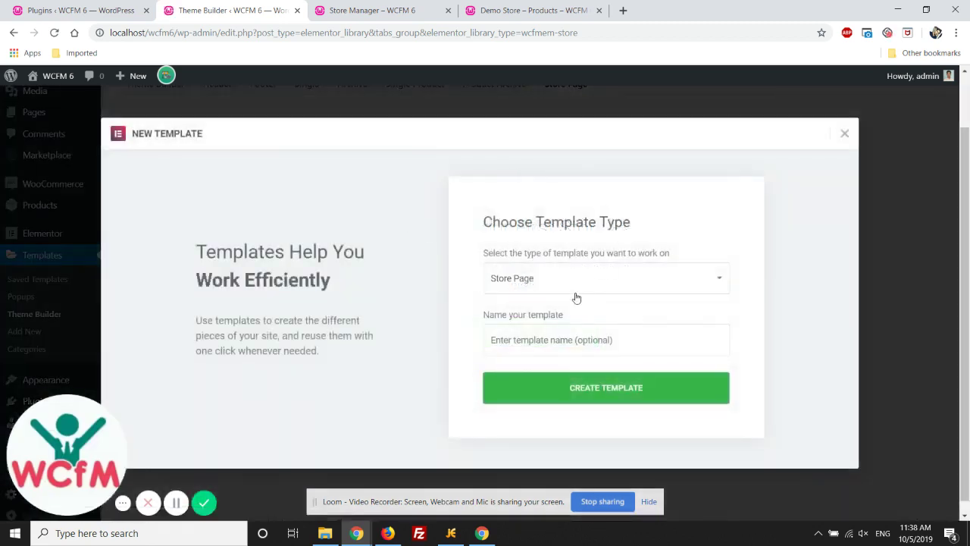
left_click(519, 343)
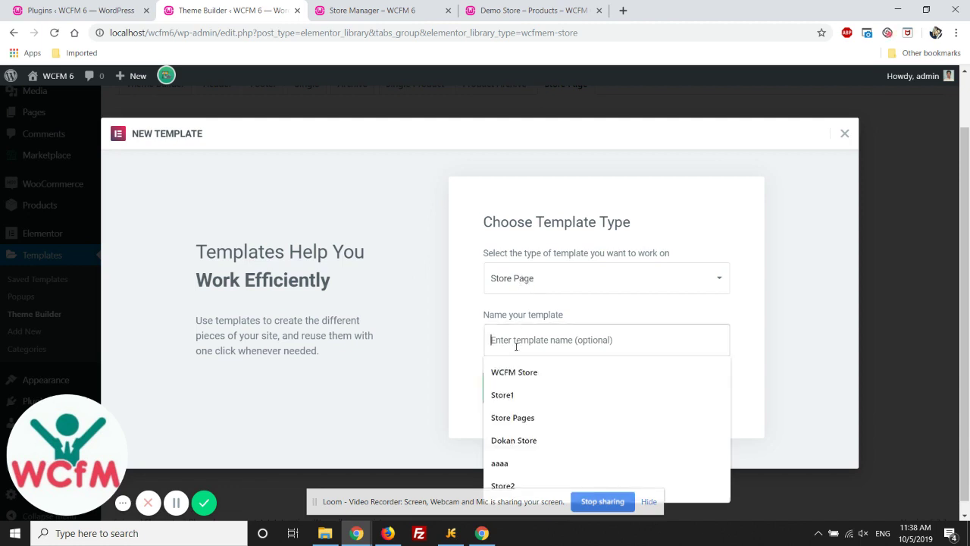
type("Sc")
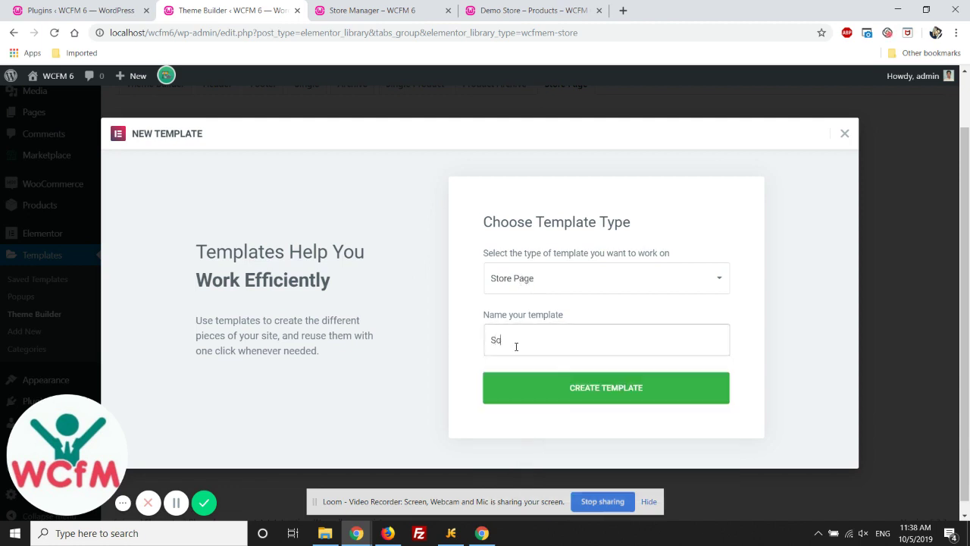
key("BackSpace")
key("BackSpace")
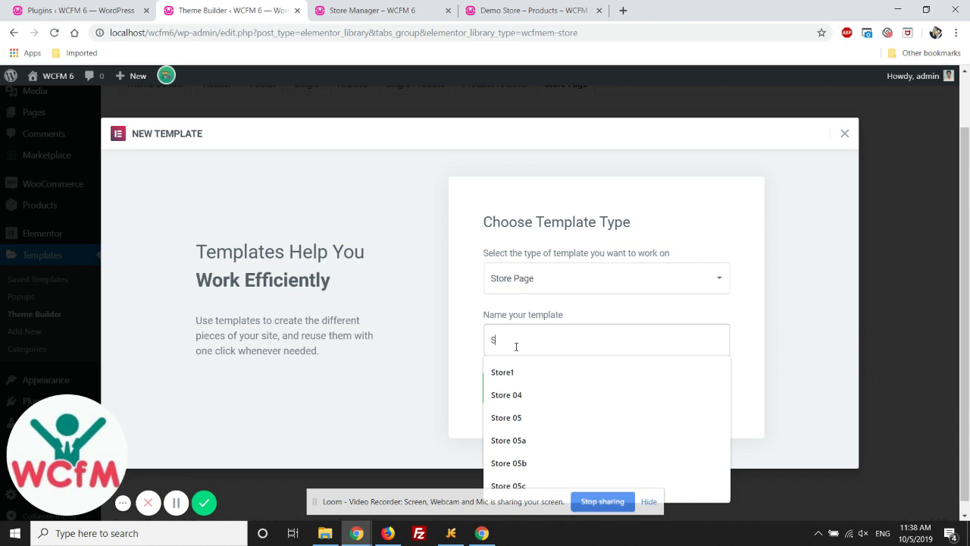
type("tore T")
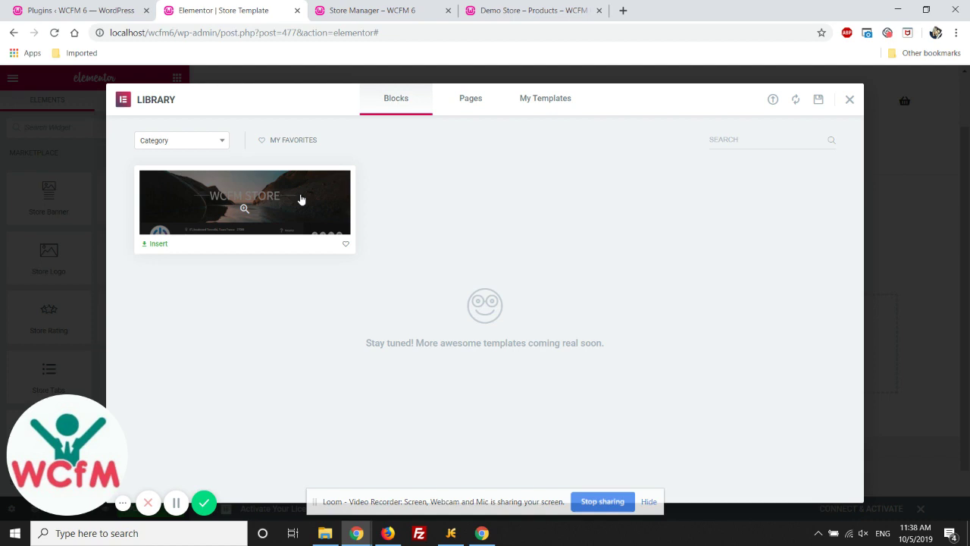
Step: Preview and insert the WCFM Store block, comparing it against the live store page
left_click(546, 10)
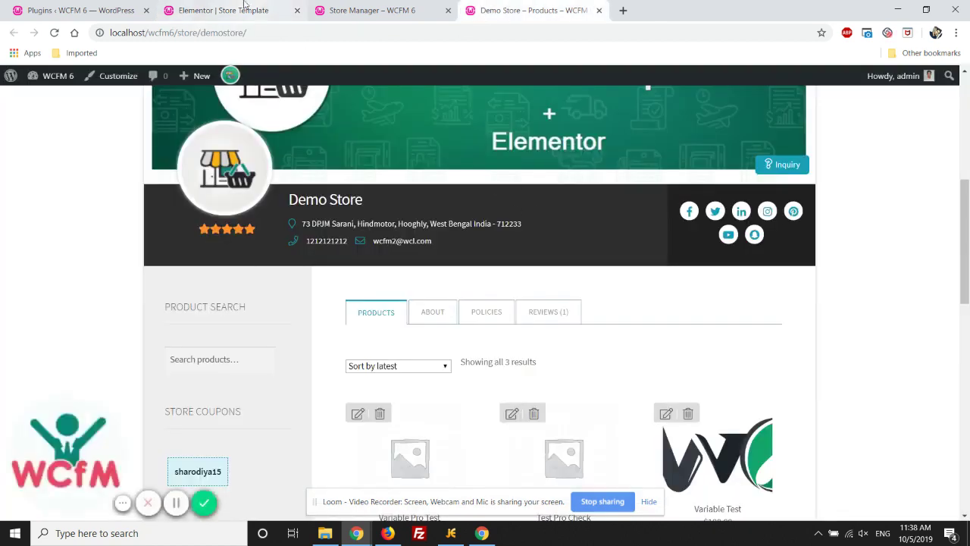
left_click(244, 4)
left_click(256, 202)
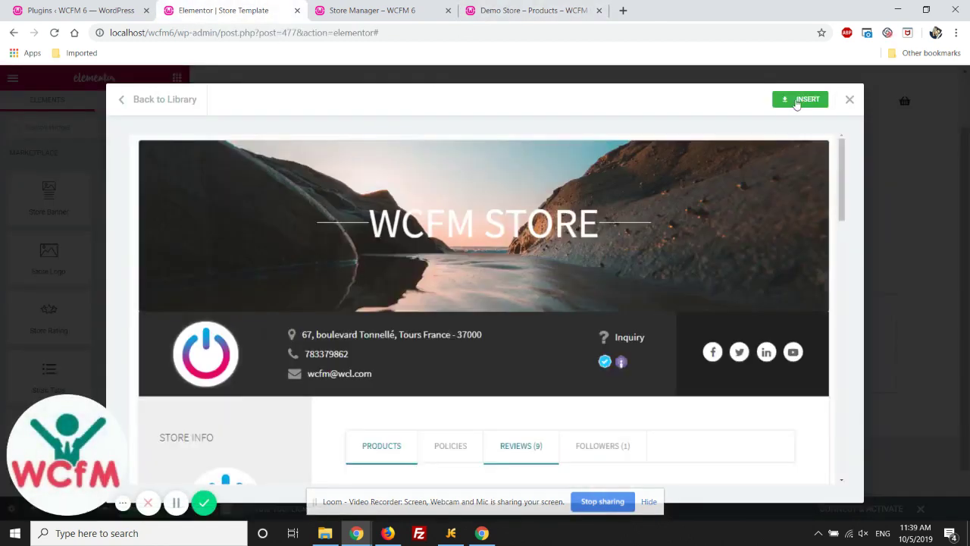
left_click(797, 103)
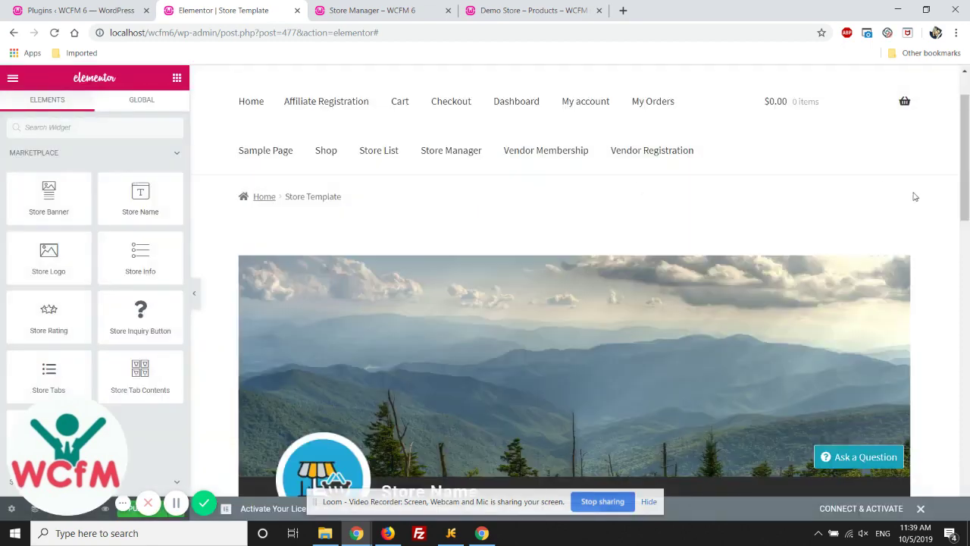
scroll(915, 197, "down", 3)
scroll(914, 196, "down", 1)
left_click(556, 10)
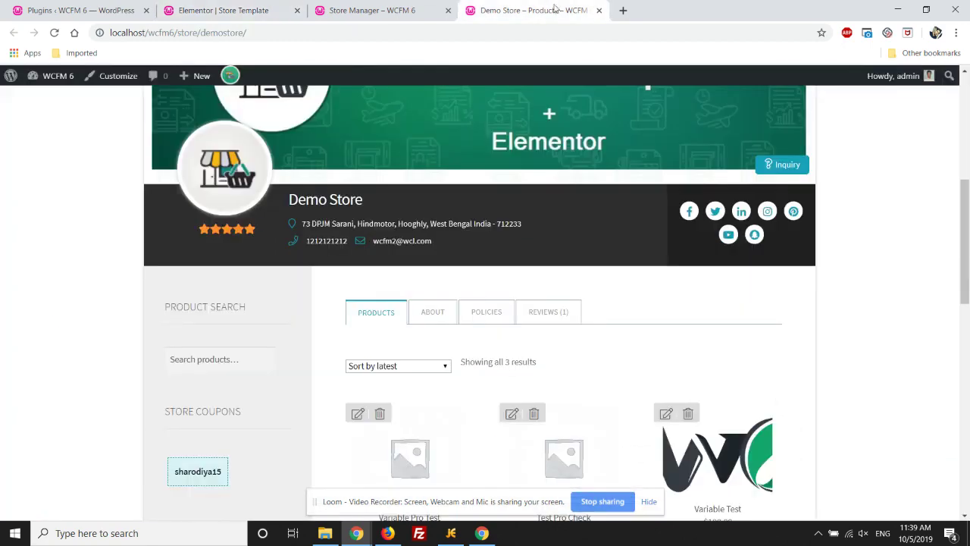
left_click(220, 10)
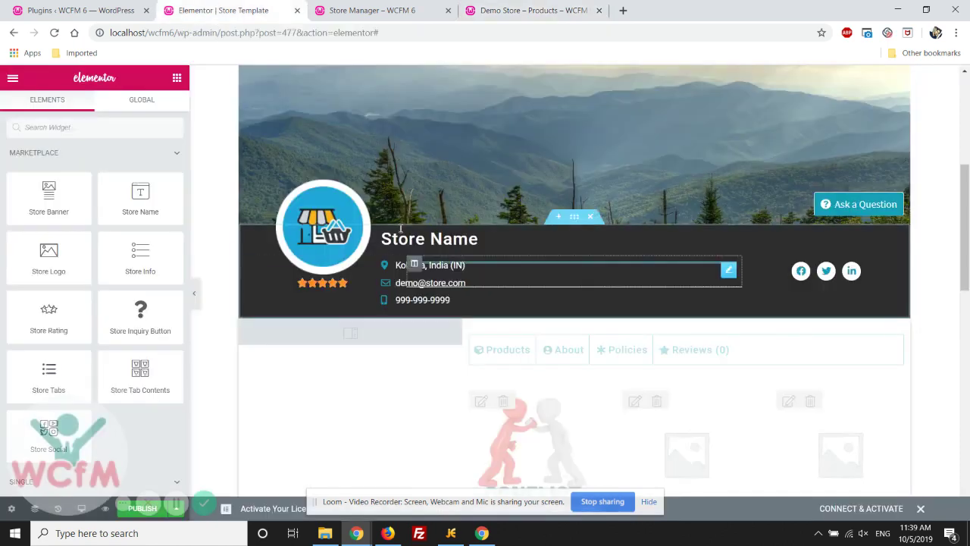
Step: Publish the Store Template with an Include > Store Page display condition
left_click_drag(53, 436, 51, 278)
left_click(137, 508)
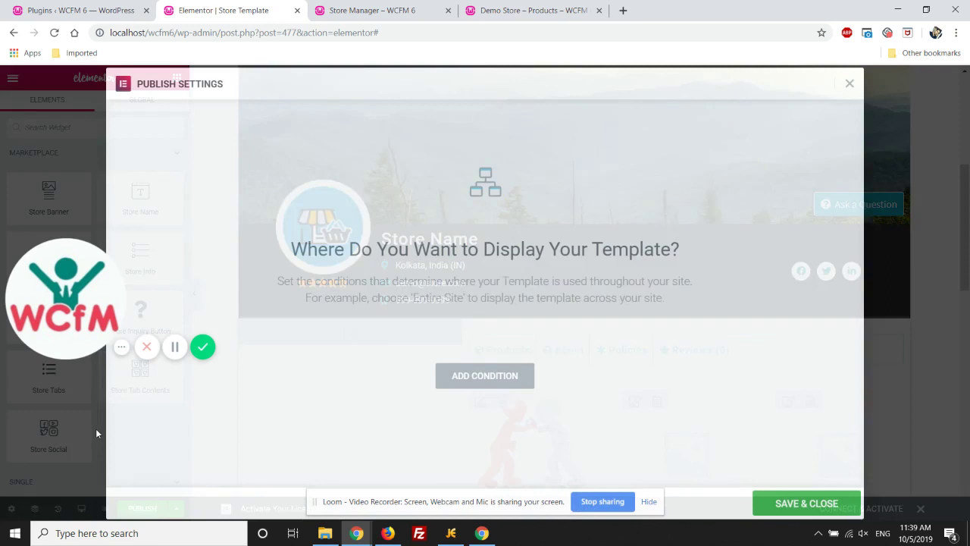
left_click(494, 377)
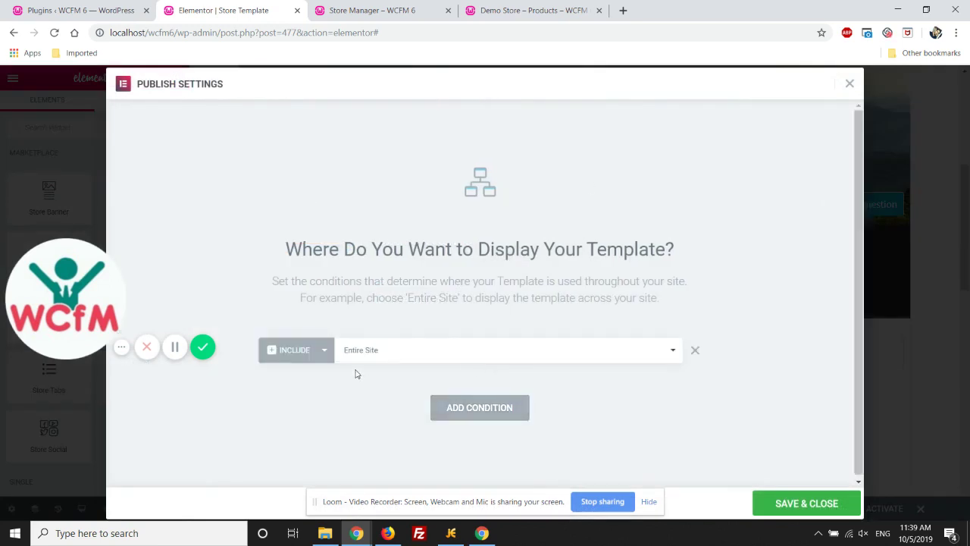
left_click(388, 359)
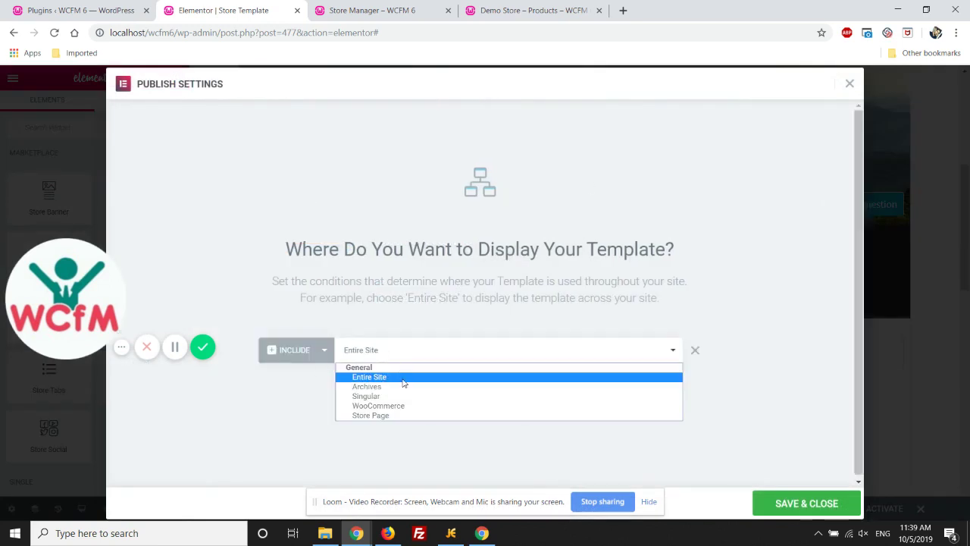
left_click(376, 416)
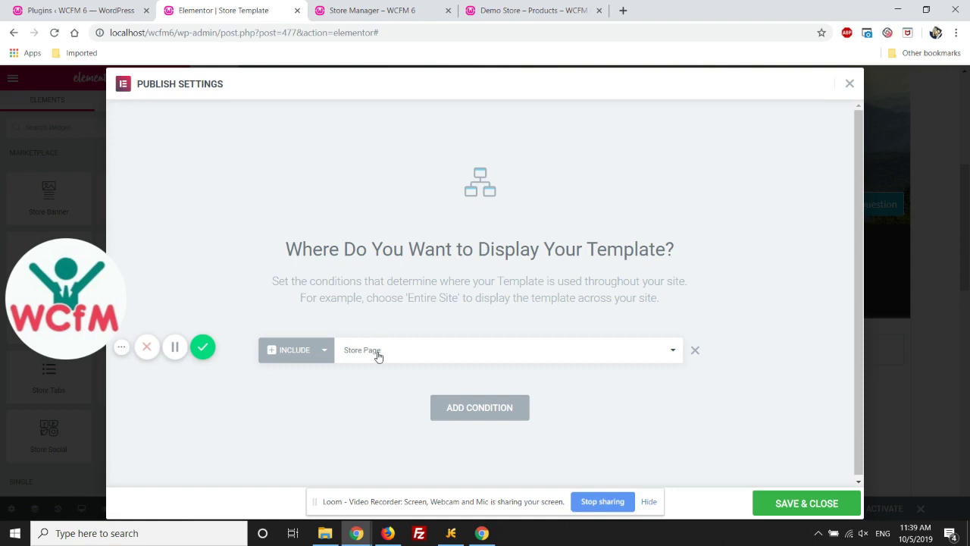
left_click(802, 503)
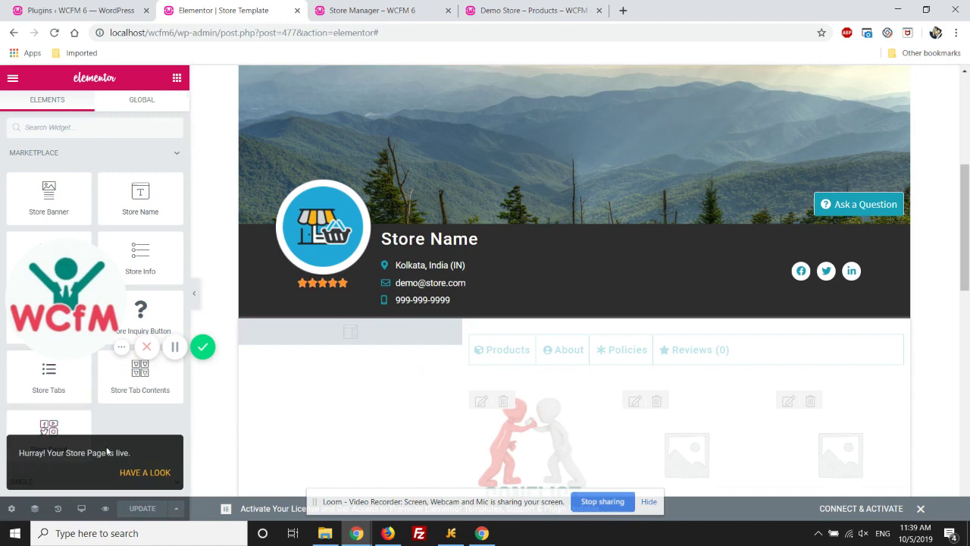
Step: Reload the live Demo Store page and scroll its new banner, info bar, tabs and products
left_click(123, 473)
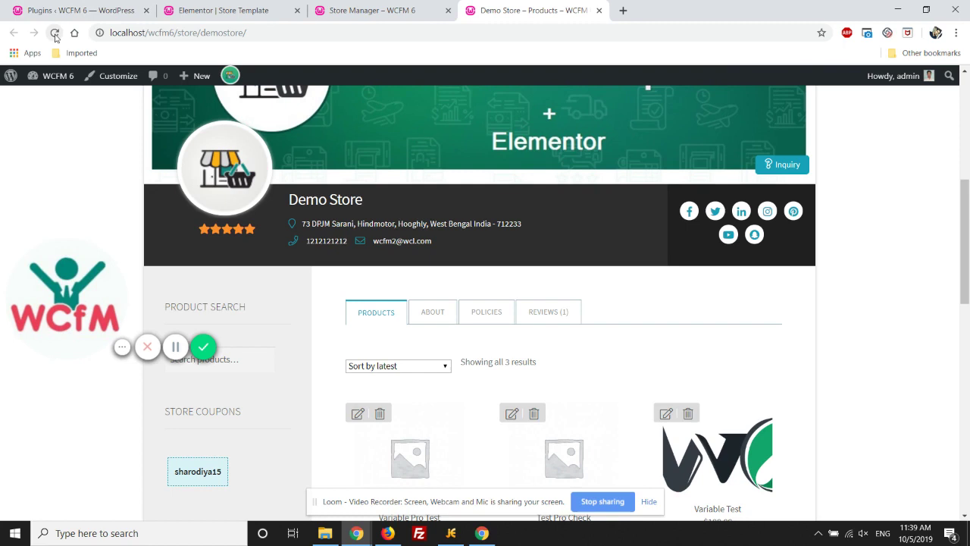
left_click(53, 33)
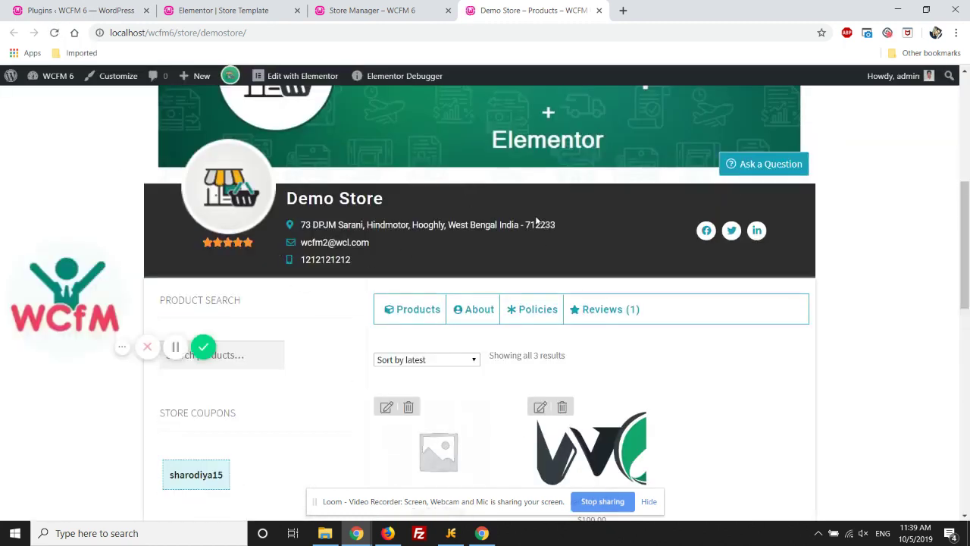
left_click(84, 10)
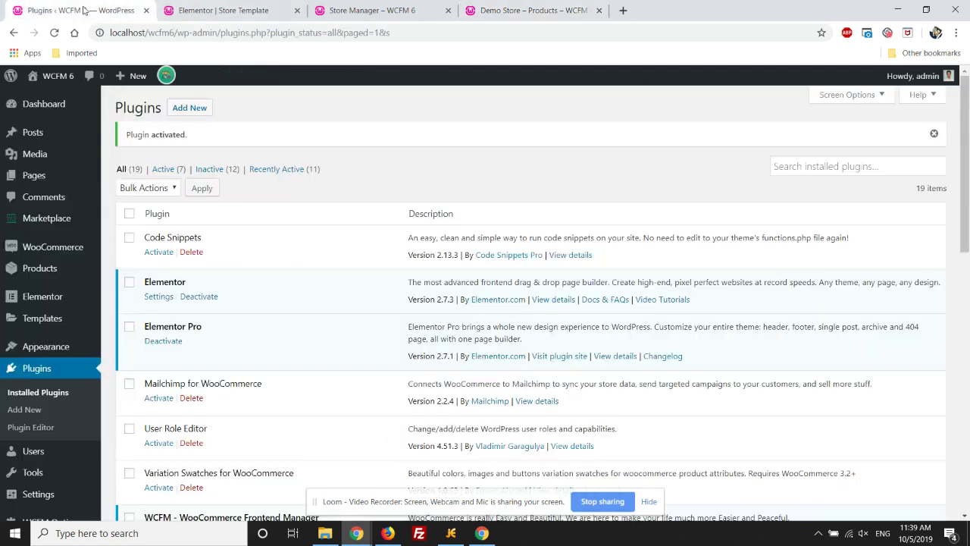
left_click(212, 9)
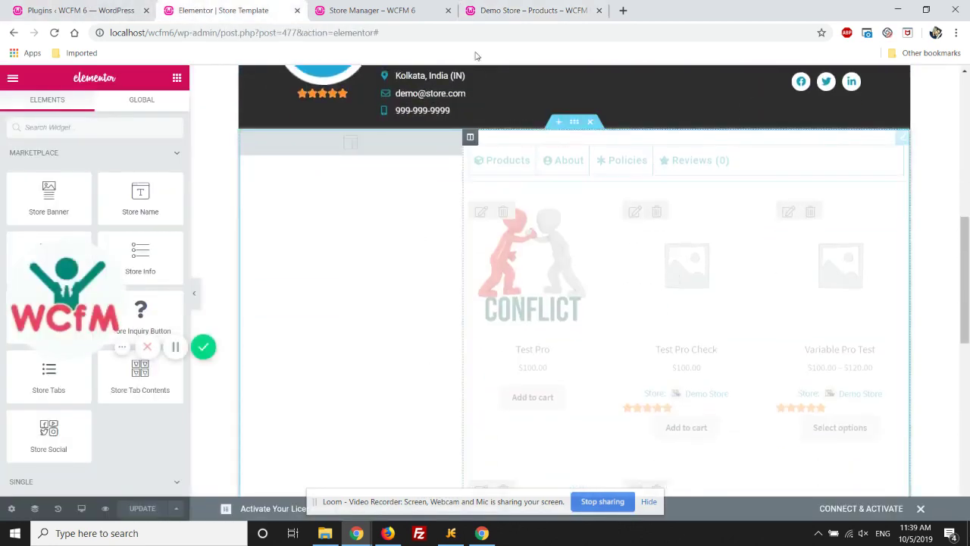
left_click(505, 9)
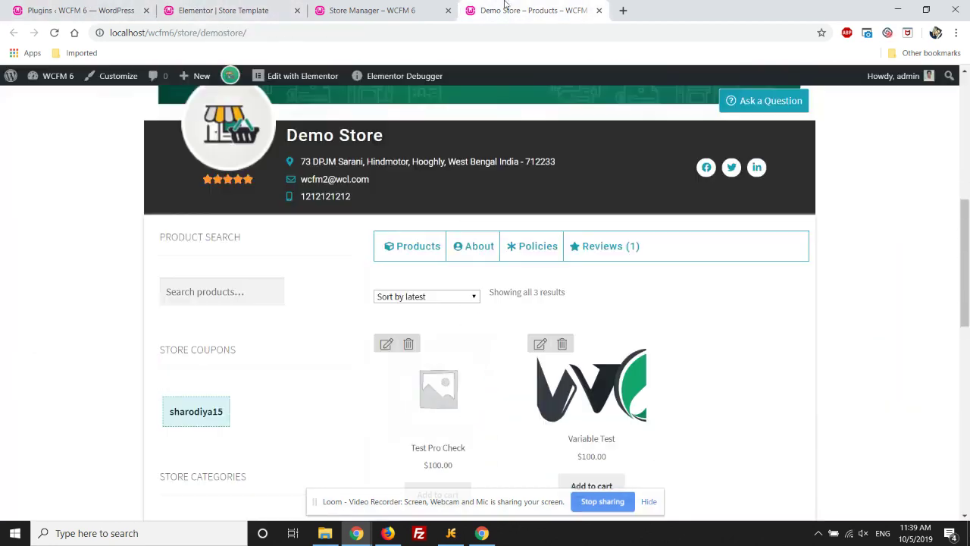
scroll(759, 304, "down", 2)
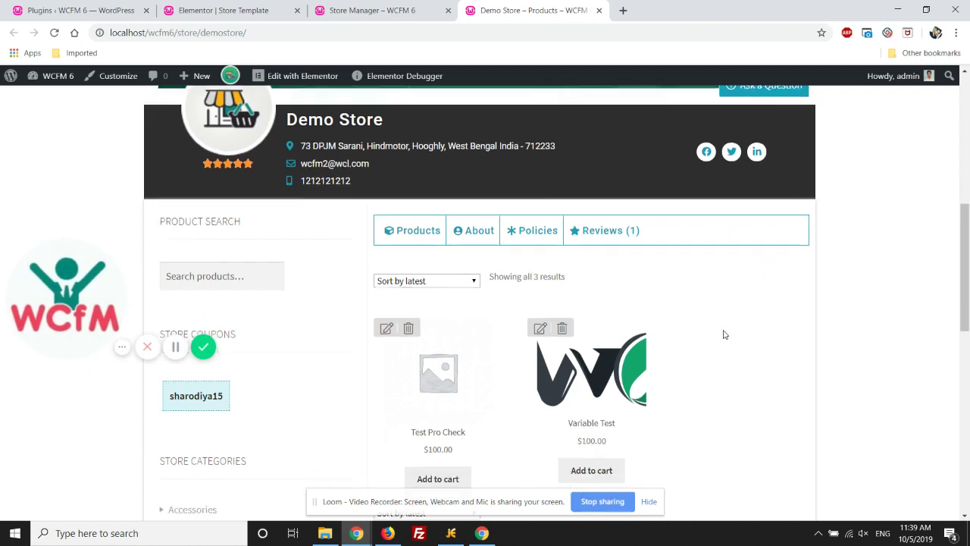
Step: Set the store info bar section's background colour to a blue swatch and update the template
left_click(233, 8)
scroll(440, 210, "up", 1)
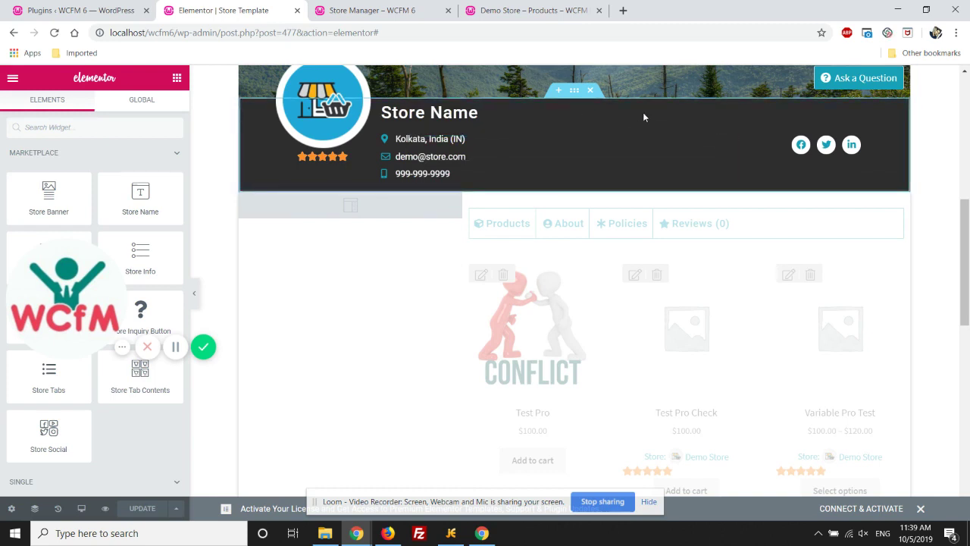
left_click_drag(84, 280, 87, 413)
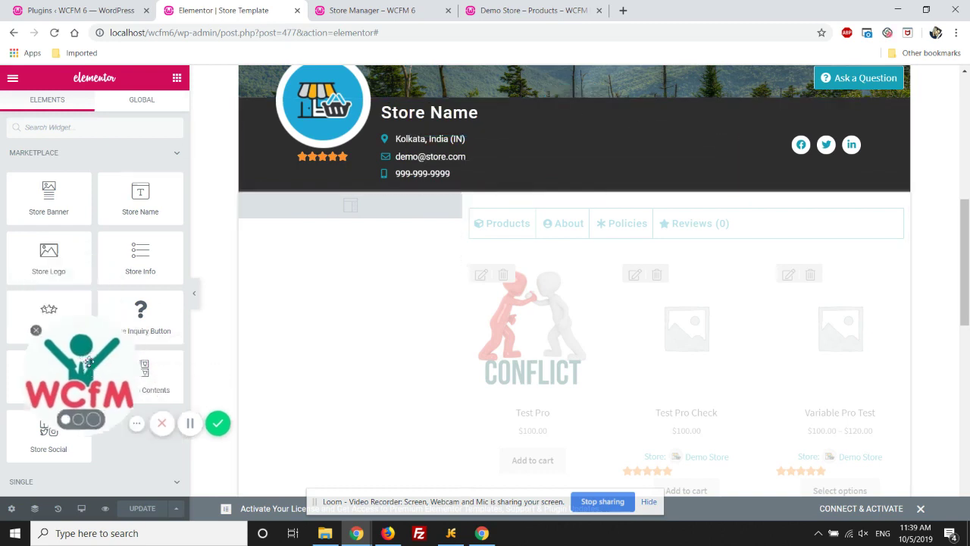
left_click(575, 90)
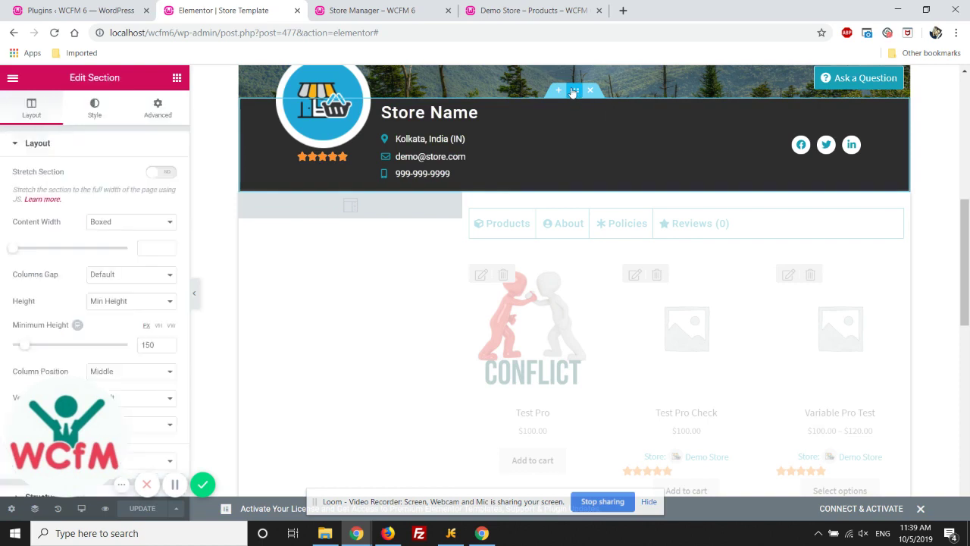
left_click(94, 108)
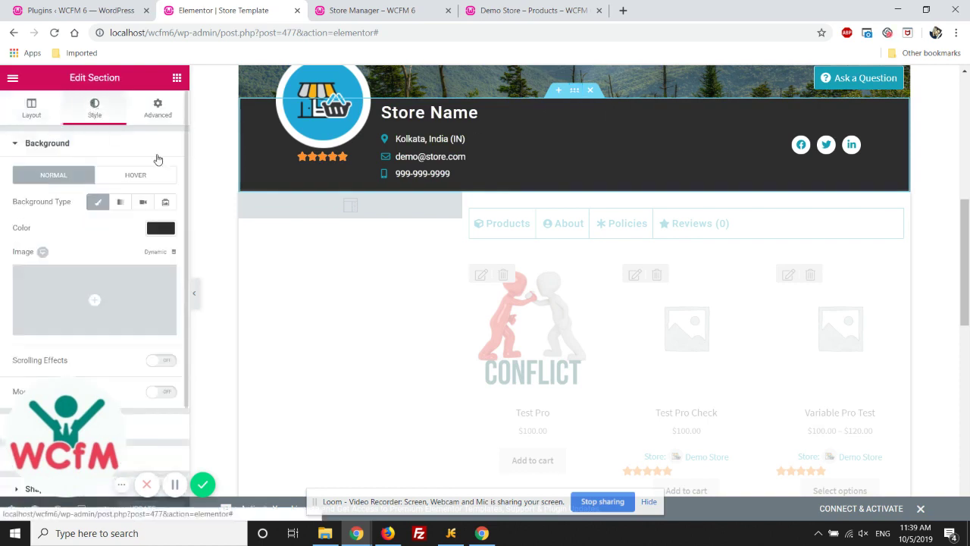
left_click(161, 228)
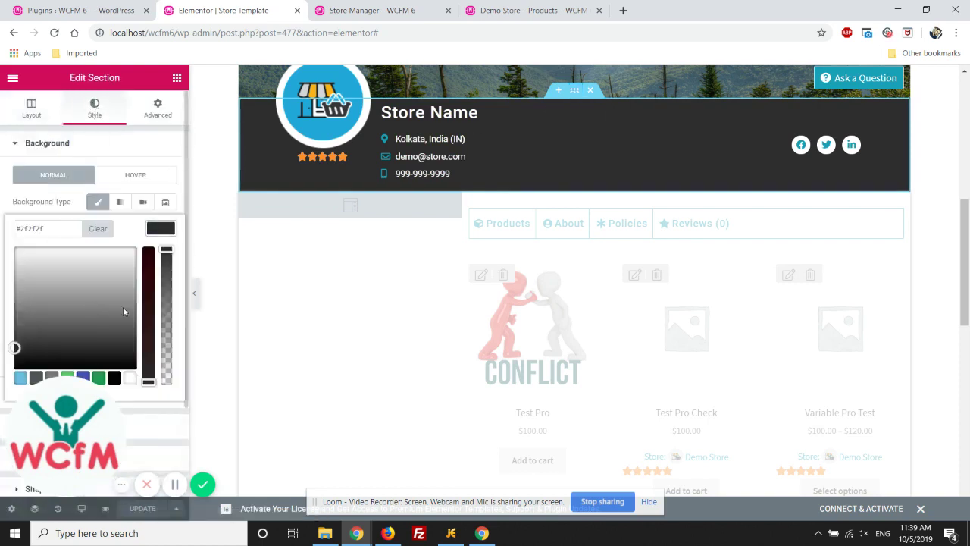
left_click(85, 377)
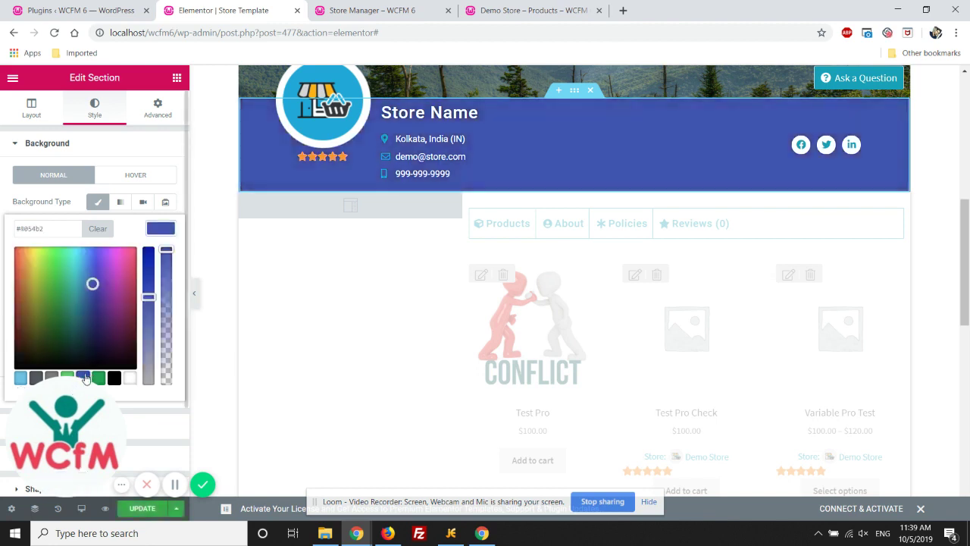
left_click(139, 509)
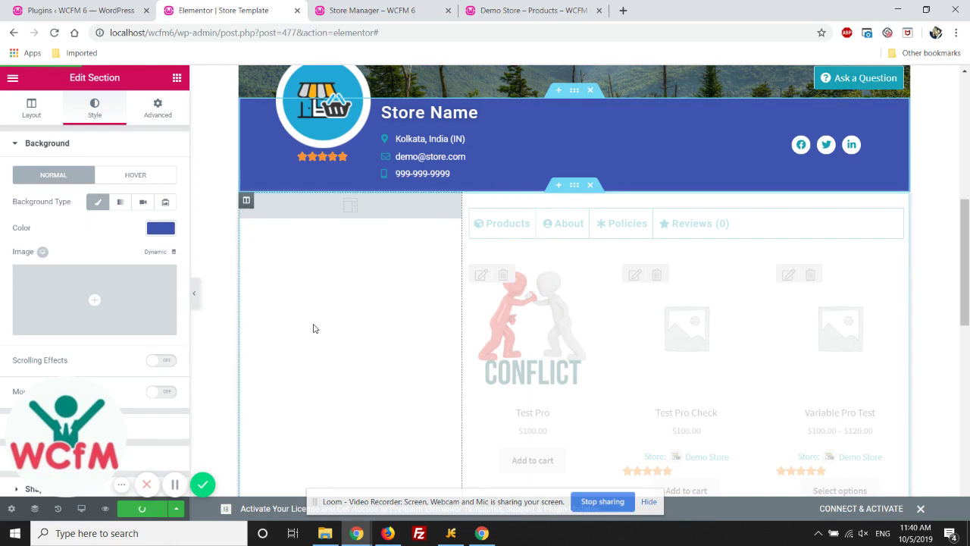
Step: Reload the Demo Store page to verify the blue info bar, then return to the Elementor editor
left_click(530, 10)
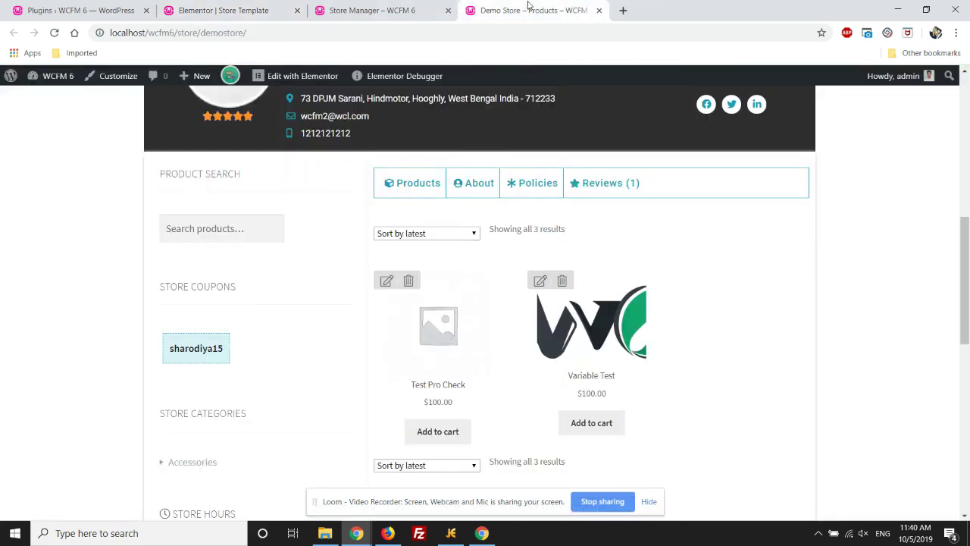
left_click(56, 32)
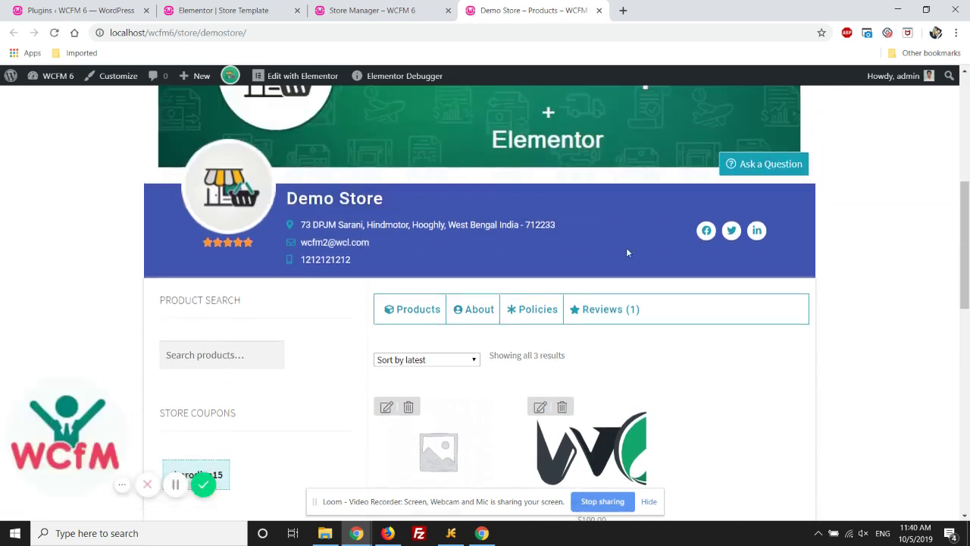
left_click(252, 10)
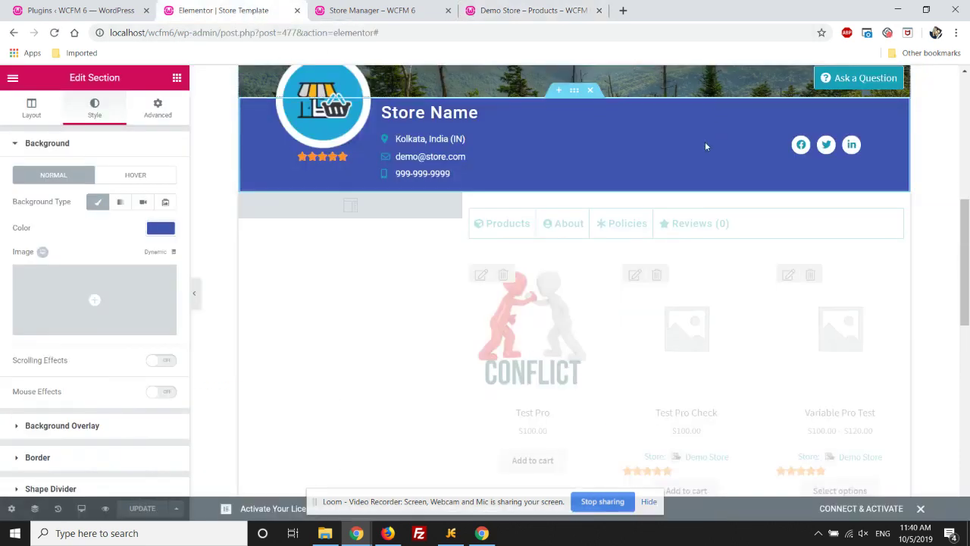
scroll(448, 287, "up", 2)
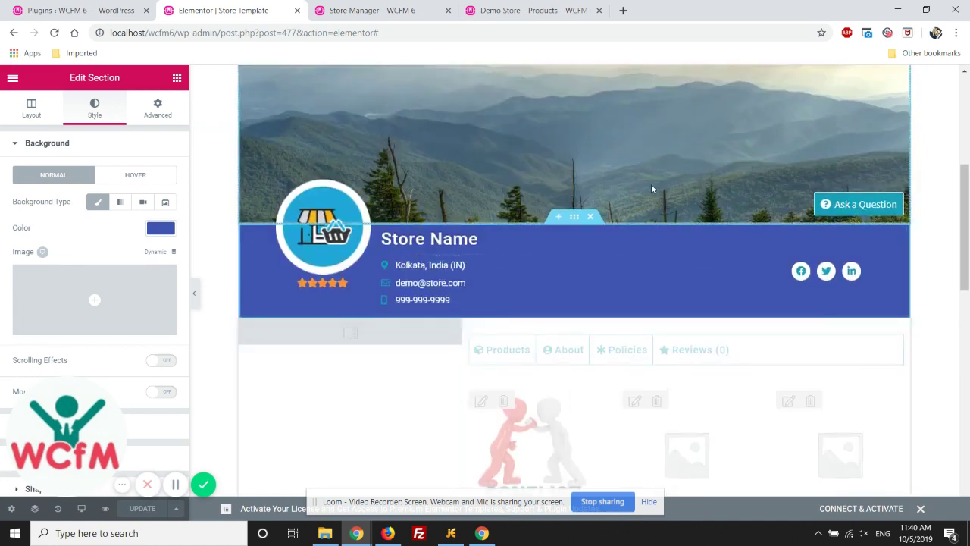
scroll(601, 195, "up", 2)
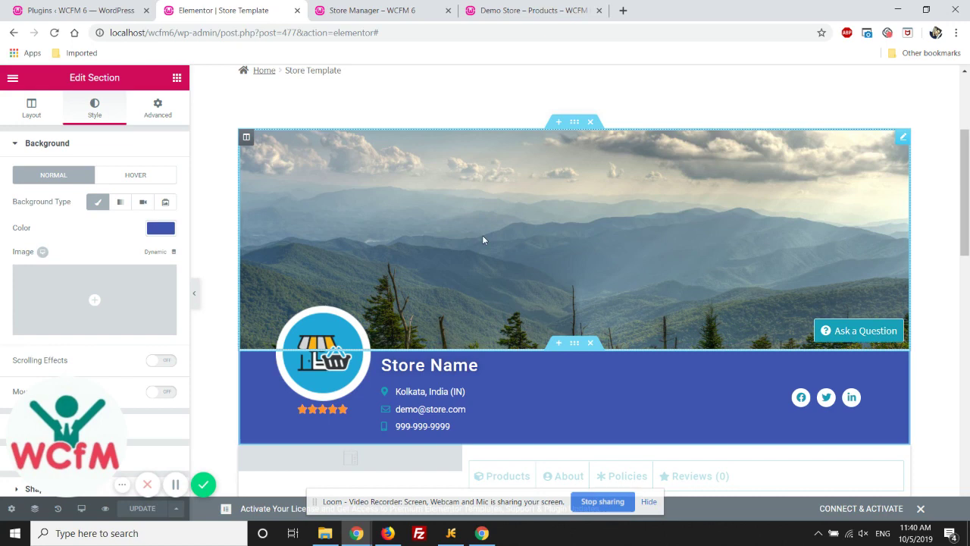